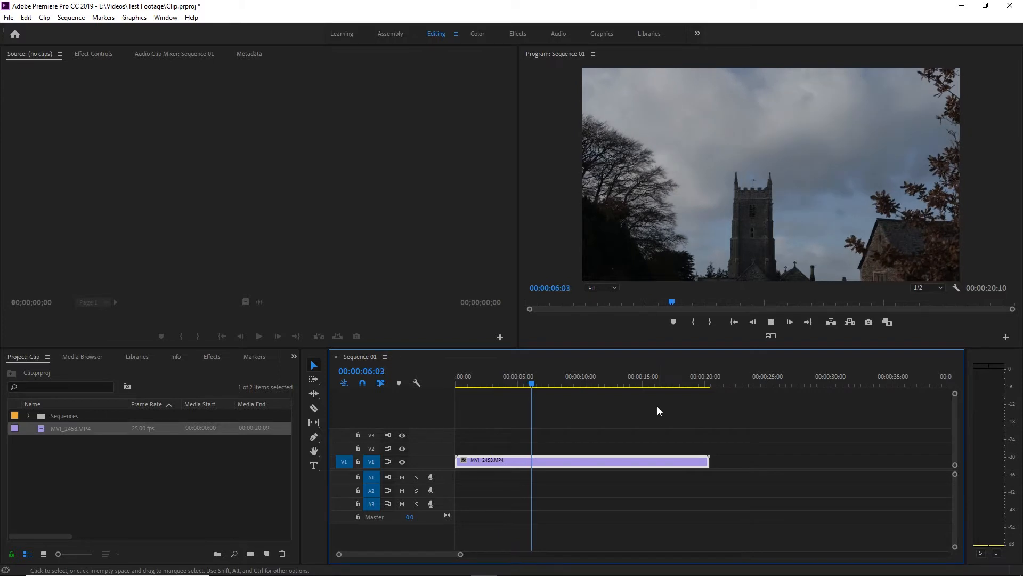
# - Return to the sequence start, open the MVI_2458.MP4 clip's effect controls and enable Scale keyframing at its first frame
pyautogui.press('Home')
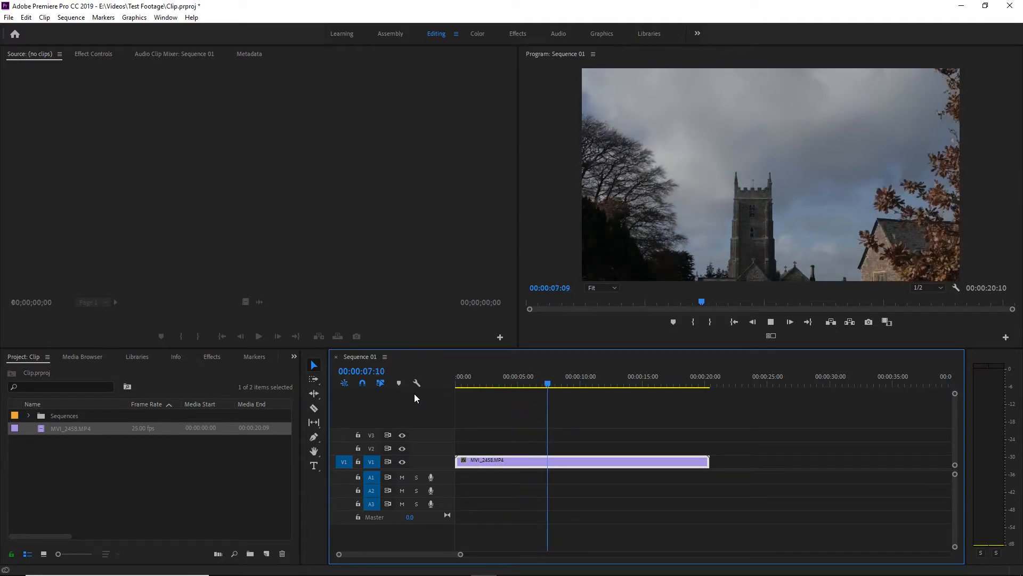
pyautogui.click(480, 381)
pyautogui.press('Home')
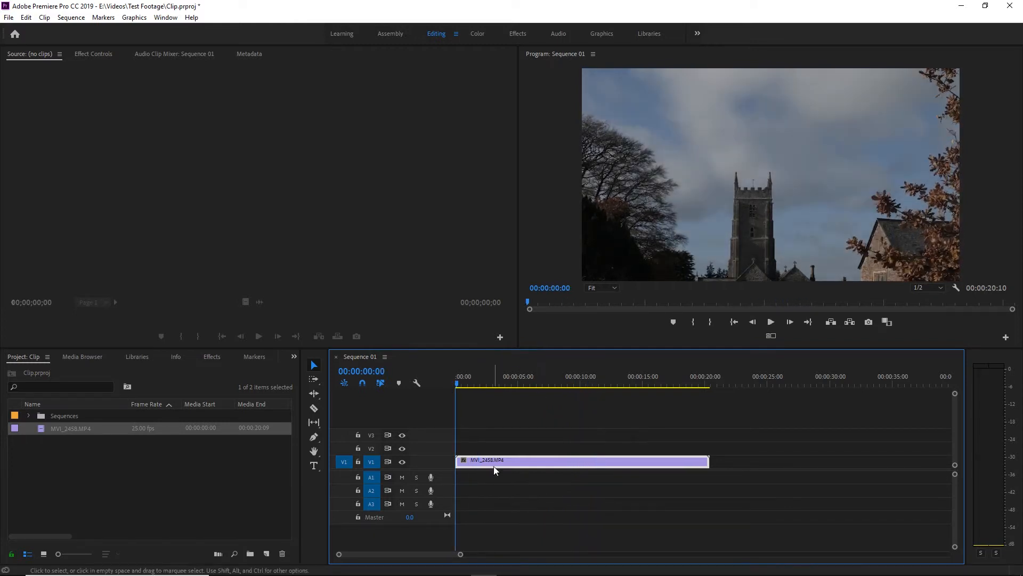
pyautogui.doubleClick(533, 459)
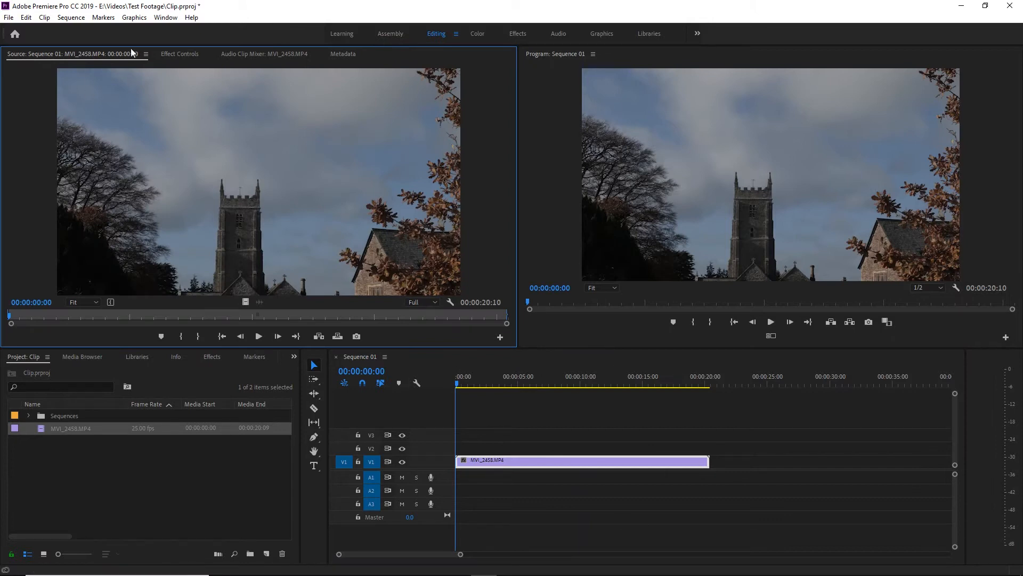
pyautogui.click(179, 55)
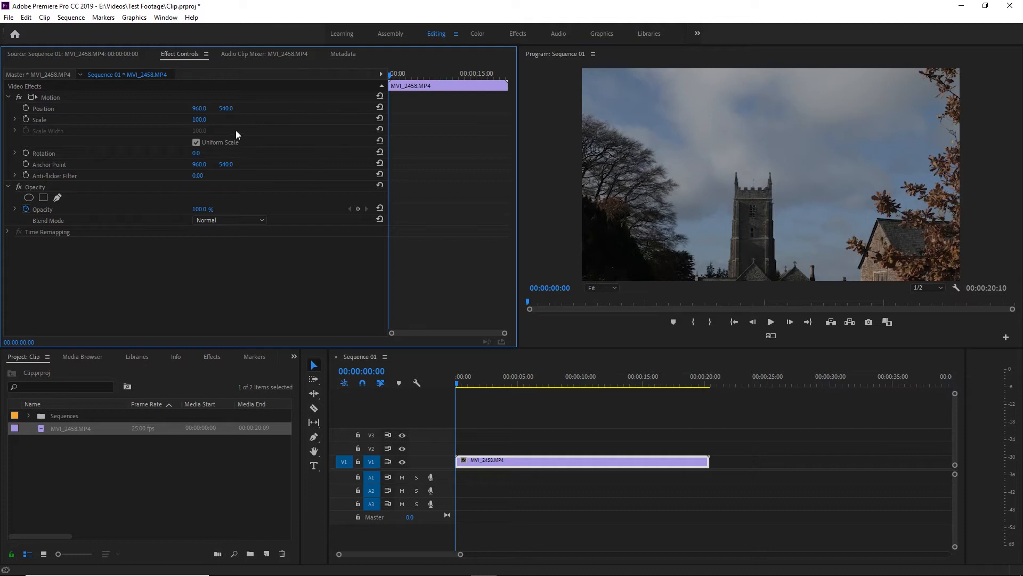
pyautogui.click(27, 119)
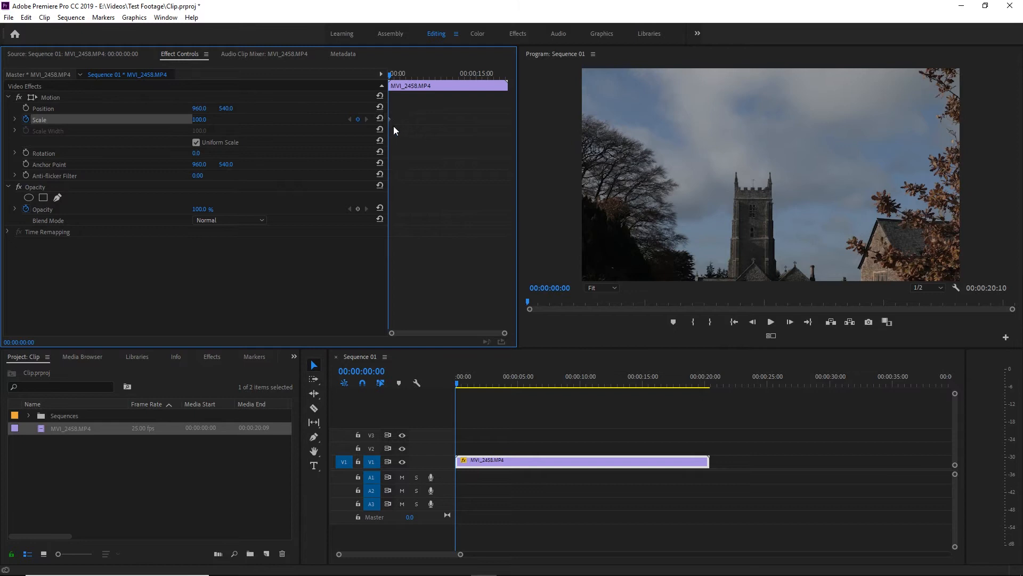
# - Add a second Scale keyframe of 150 at 00:00:10:06 and play the zoom from the clip's start
pyautogui.click(399, 78)
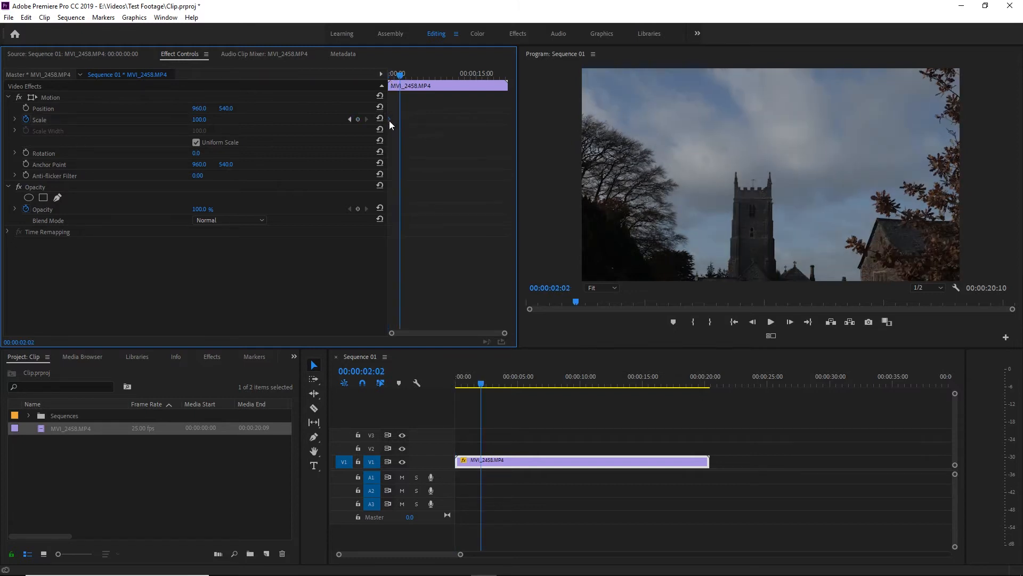
pyautogui.click(385, 74)
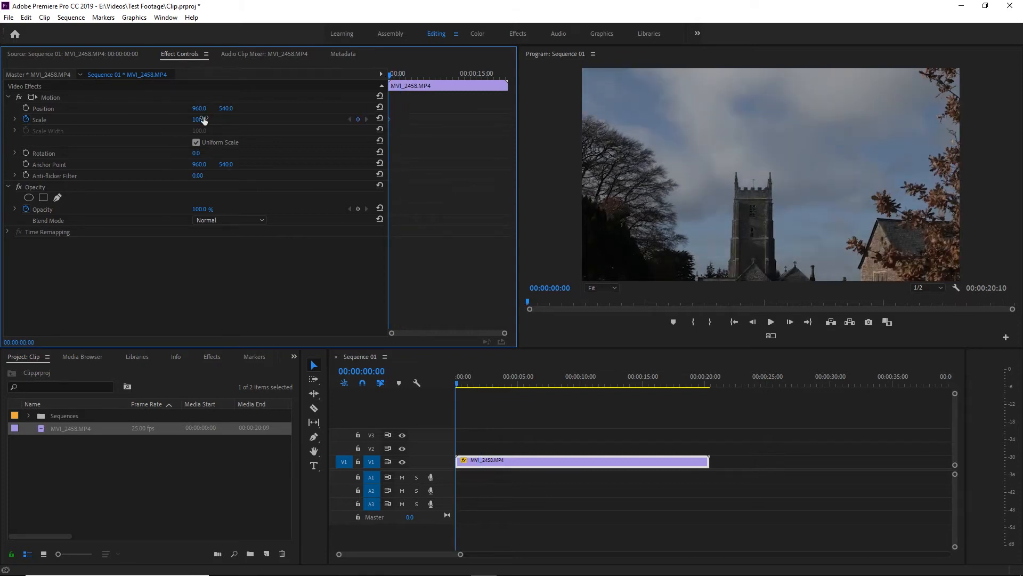
pyautogui.press('space')
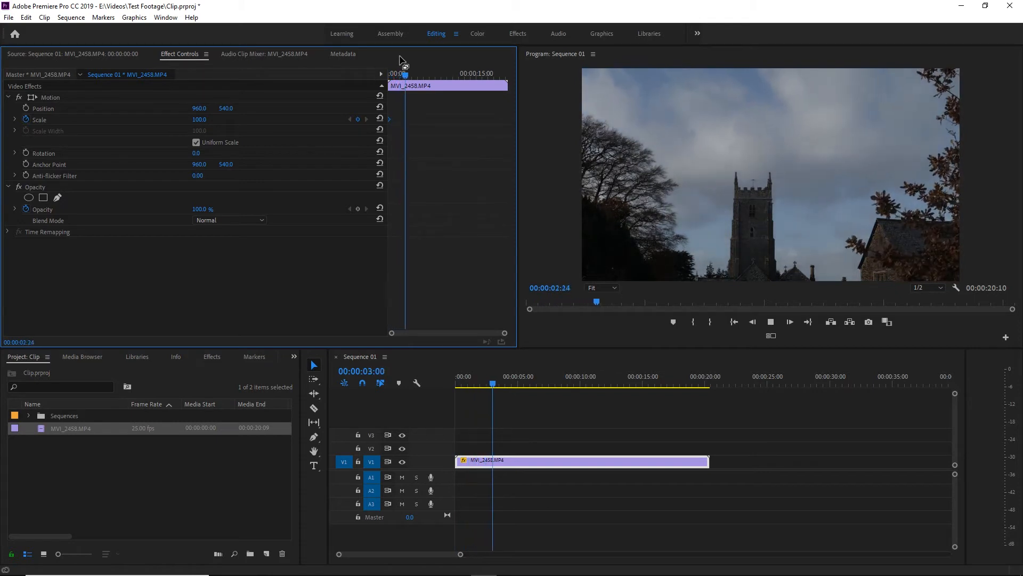
pyautogui.moveTo(412, 75); pyautogui.dragTo(450, 79)
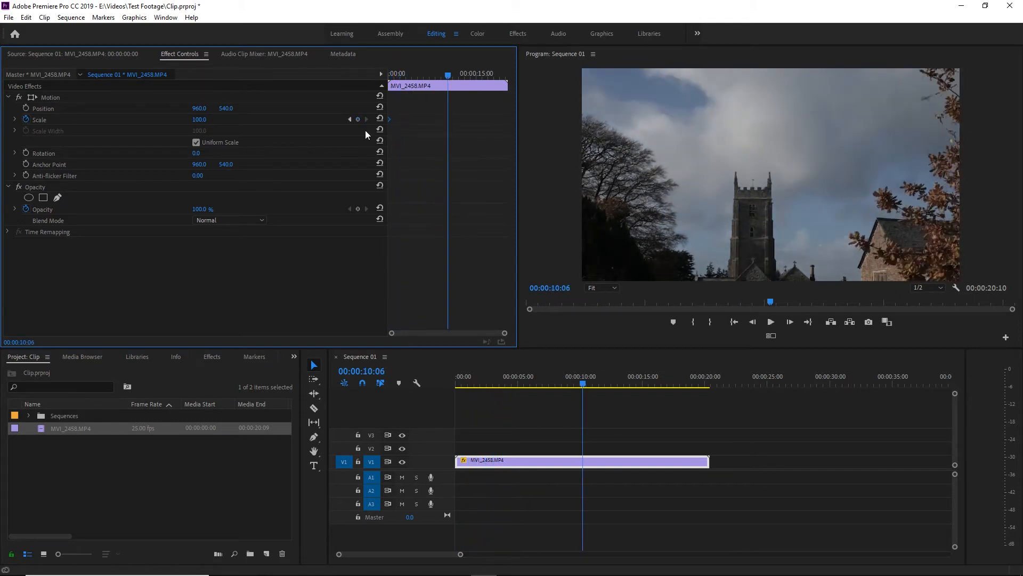
pyautogui.moveTo(200, 119); pyautogui.dragTo(226, 119)
pyautogui.moveTo(394, 73); pyautogui.dragTo(380, 73)
pyautogui.press('space')
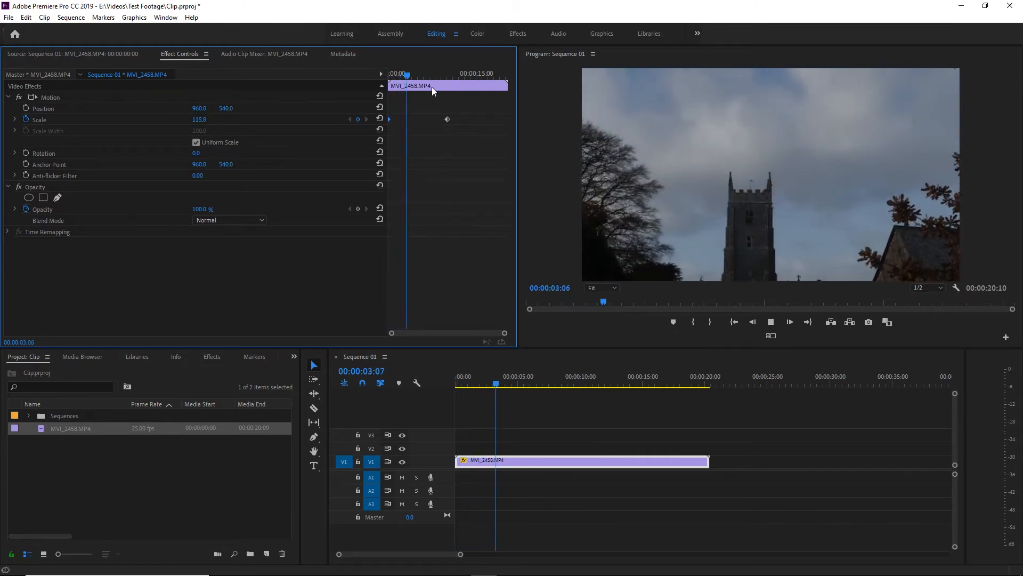
# - Move the second Scale keyframe to about three seconds into the clip and replay the faster zoom from the start
pyautogui.press('space')
pyautogui.moveTo(449, 120); pyautogui.dragTo(408, 120)
pyautogui.moveTo(412, 75); pyautogui.dragTo(376, 78)
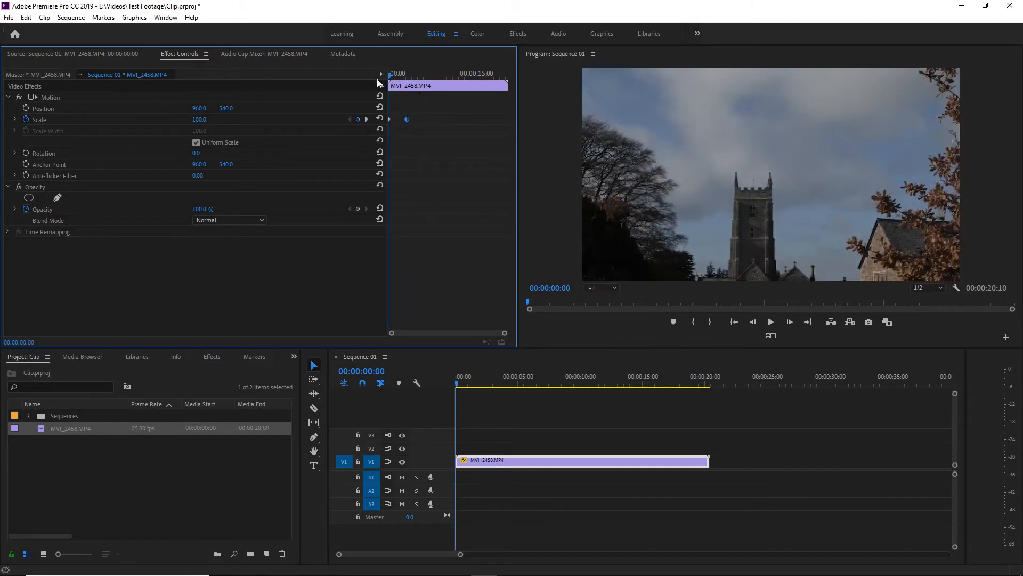
pyautogui.press('space')
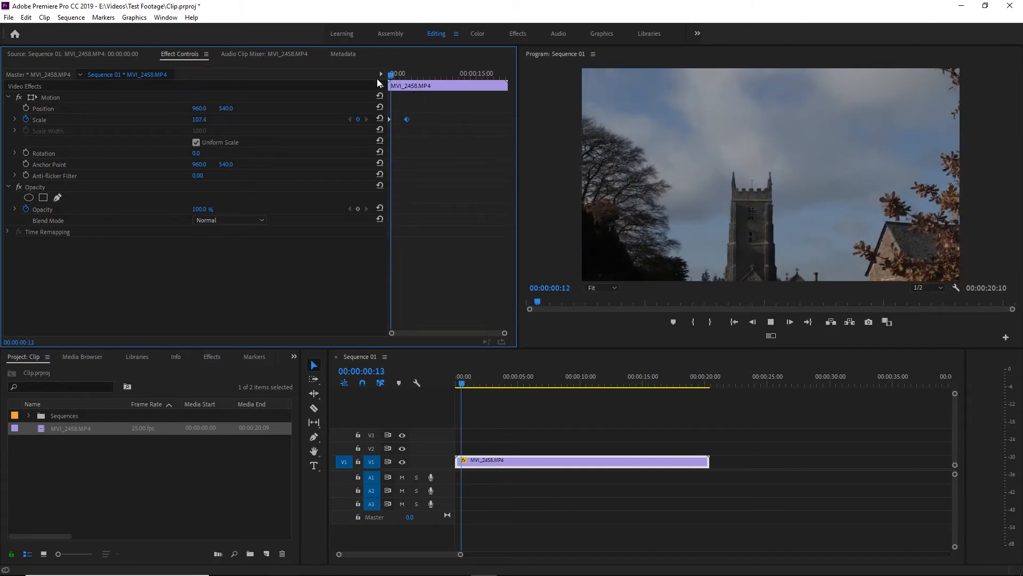
# - Move the second Scale keyframe right next to the first one and replay the zoom from the start
pyautogui.moveTo(407, 119); pyautogui.dragTo(389, 120)
pyautogui.click(396, 68)
pyautogui.moveTo(396, 75); pyautogui.dragTo(378, 75)
pyautogui.press('space')
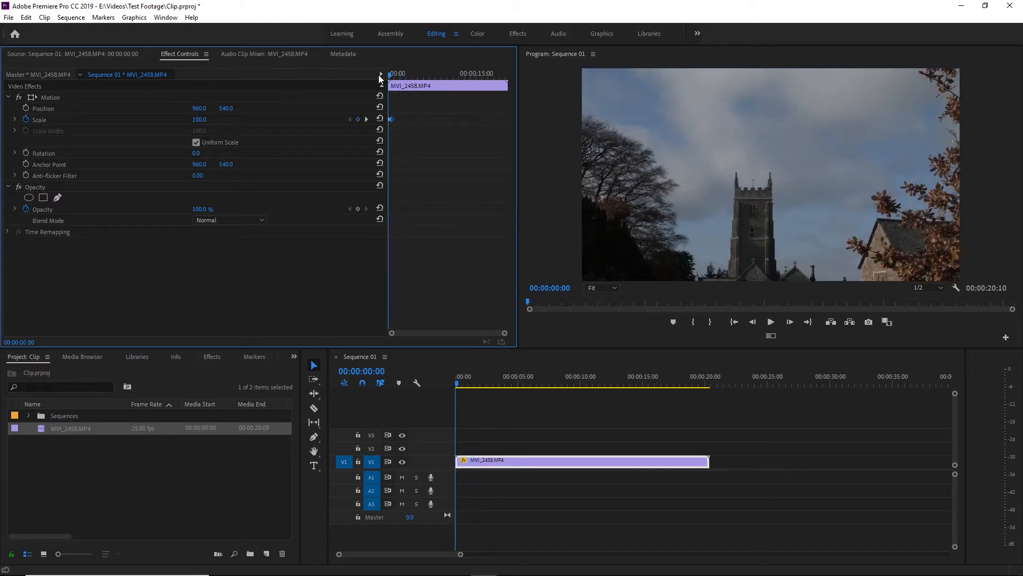
pyautogui.press('space')
# - Delete both Scale keyframes and return the playhead to the clip's start
pyautogui.moveTo(393, 119); pyautogui.dragTo(439, 121)
pyautogui.press('Delete')
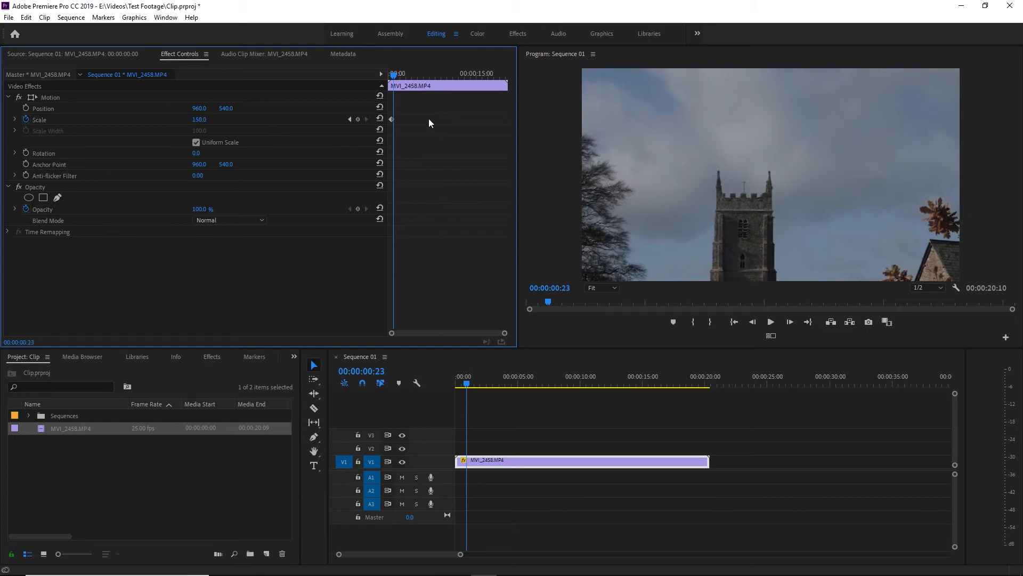
pyautogui.click(393, 119)
pyautogui.press('Delete')
pyautogui.moveTo(394, 75); pyautogui.dragTo(377, 80)
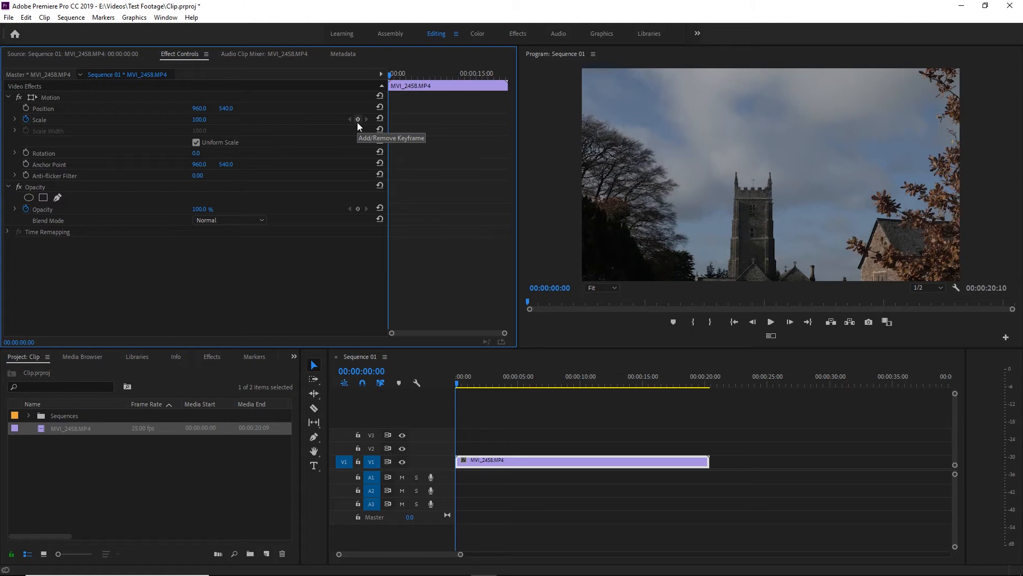
# - Add Scale keyframes at the clip's first frame and at its end, 00:00:20:08
pyautogui.click(357, 122)
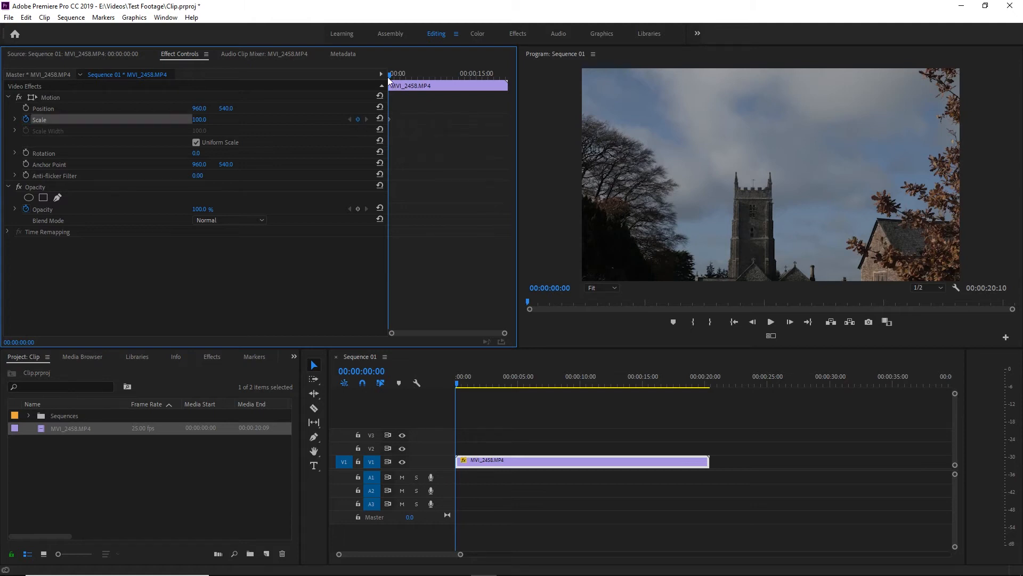
pyautogui.moveTo(388, 75); pyautogui.dragTo(529, 87)
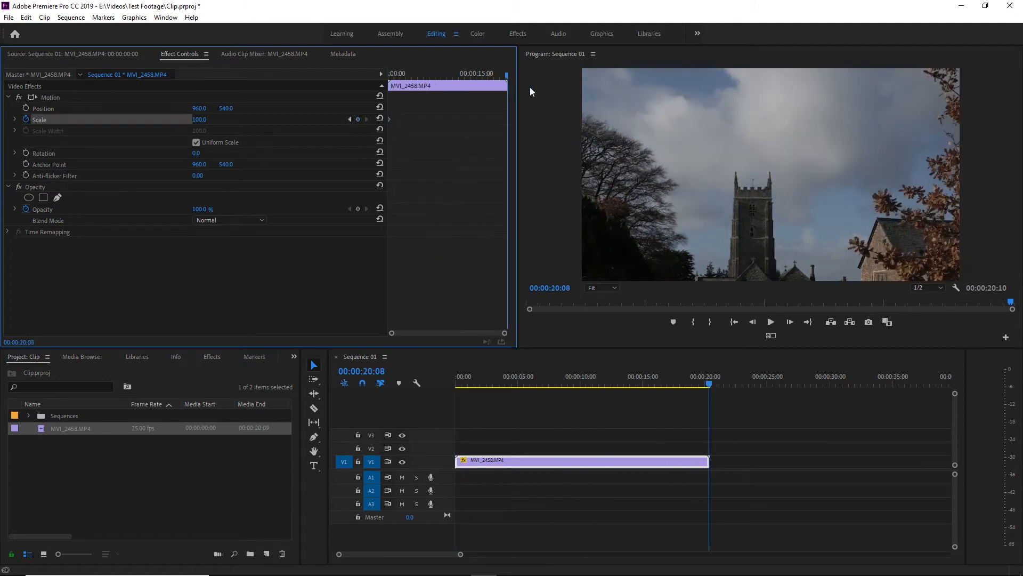
pyautogui.click(358, 118)
pyautogui.press('Home')
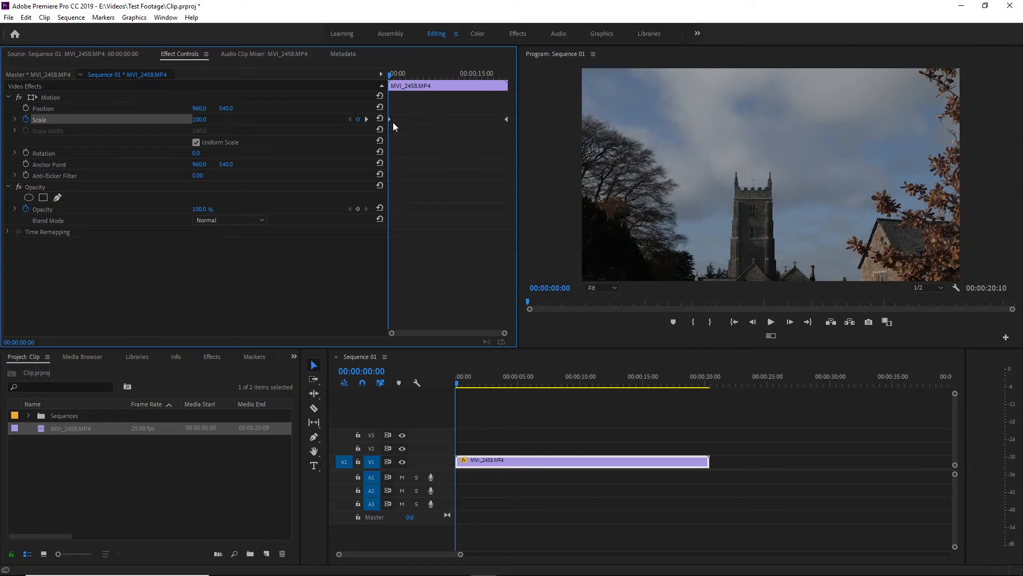
# - Set the Scale to 135 at the clip's first frame for a zoom-out
pyautogui.click(507, 119)
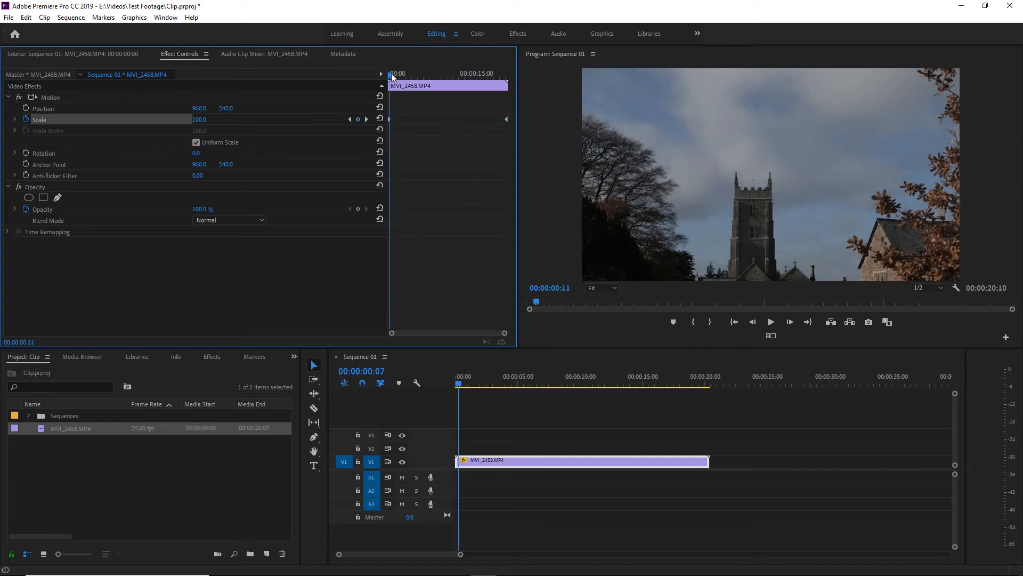
pyautogui.click(199, 119)
pyautogui.write('134')
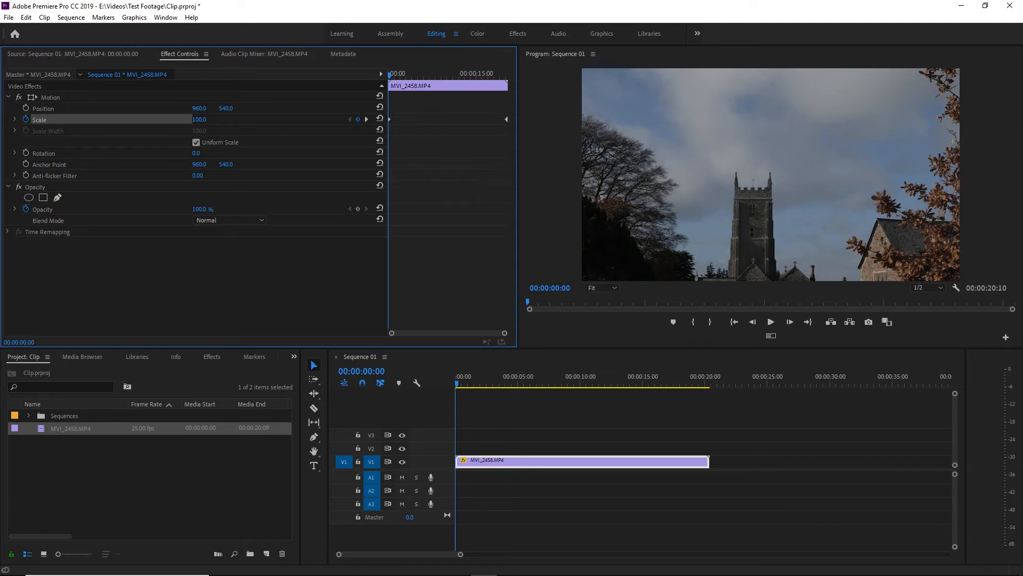
pyautogui.press('Return')
pyautogui.moveTo(199, 120); pyautogui.dragTo(203, 118)
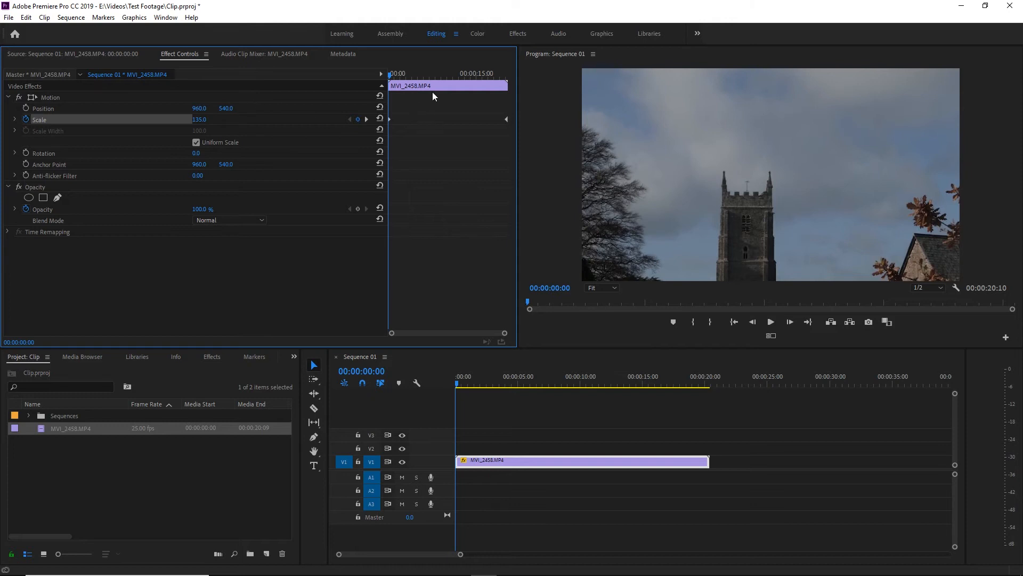
# - Check the Scale at the clip's end and play the zoom-out from the start
pyautogui.moveTo(441, 75); pyautogui.dragTo(524, 77)
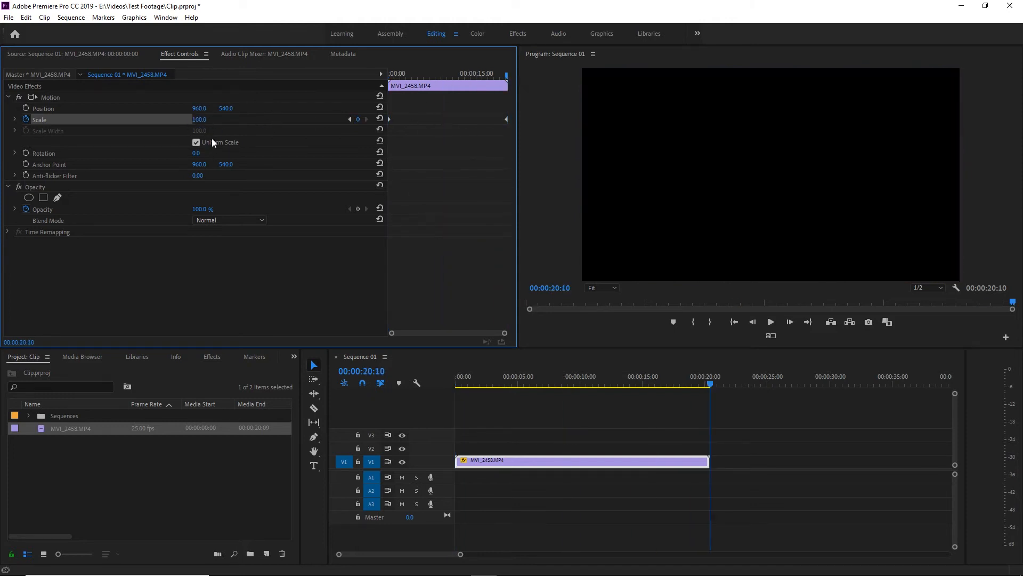
pyautogui.moveTo(413, 73); pyautogui.dragTo(373, 71)
pyautogui.press('space')
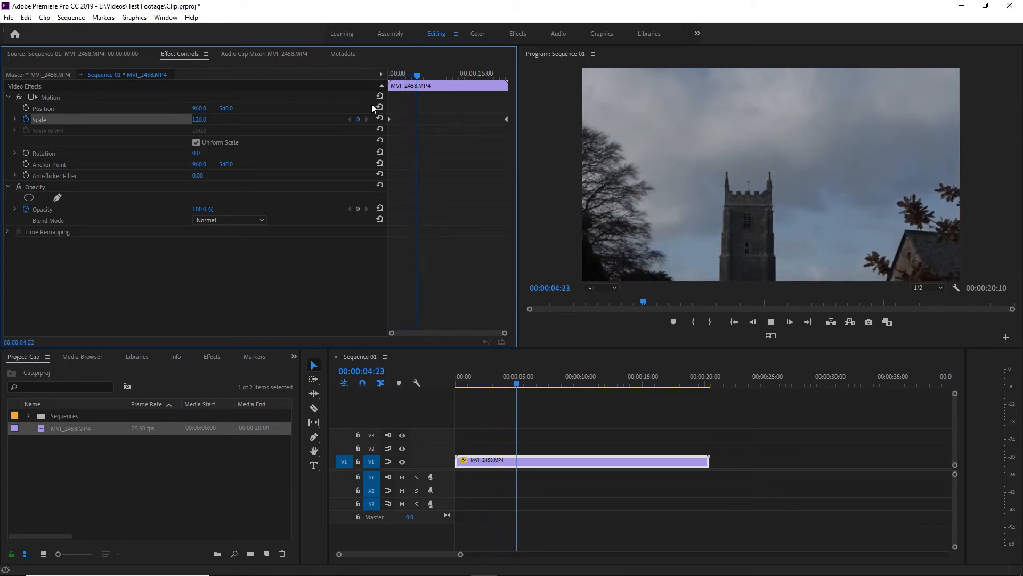
pyautogui.press('space')
# - Try the end Scale keyframe just past the clip's middle, play the zoom-out, and put the keyframe back at the end
pyautogui.moveTo(507, 120); pyautogui.dragTo(458, 120)
pyautogui.press('Home')
pyautogui.press('space')
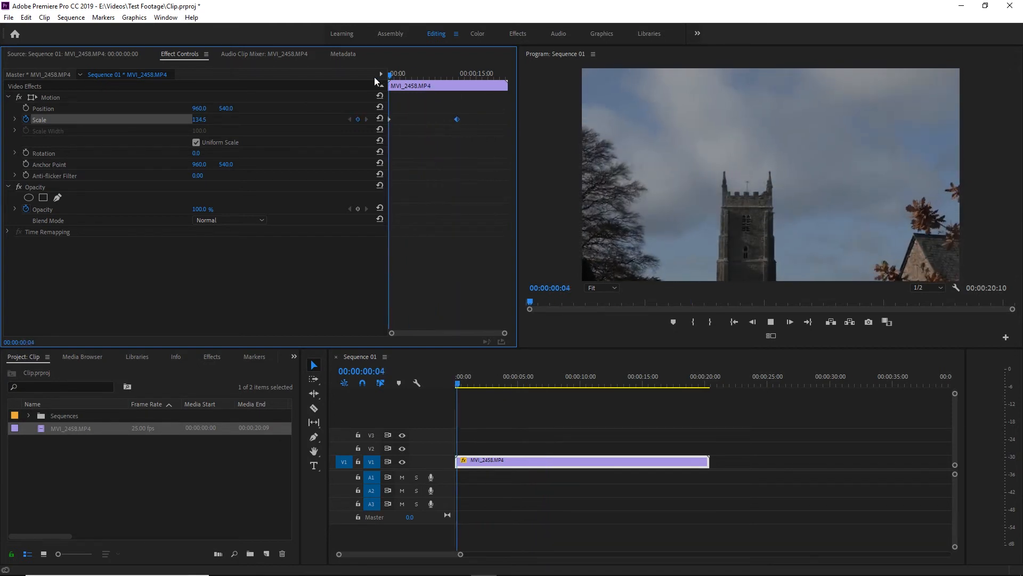
pyautogui.moveTo(457, 119); pyautogui.dragTo(507, 119)
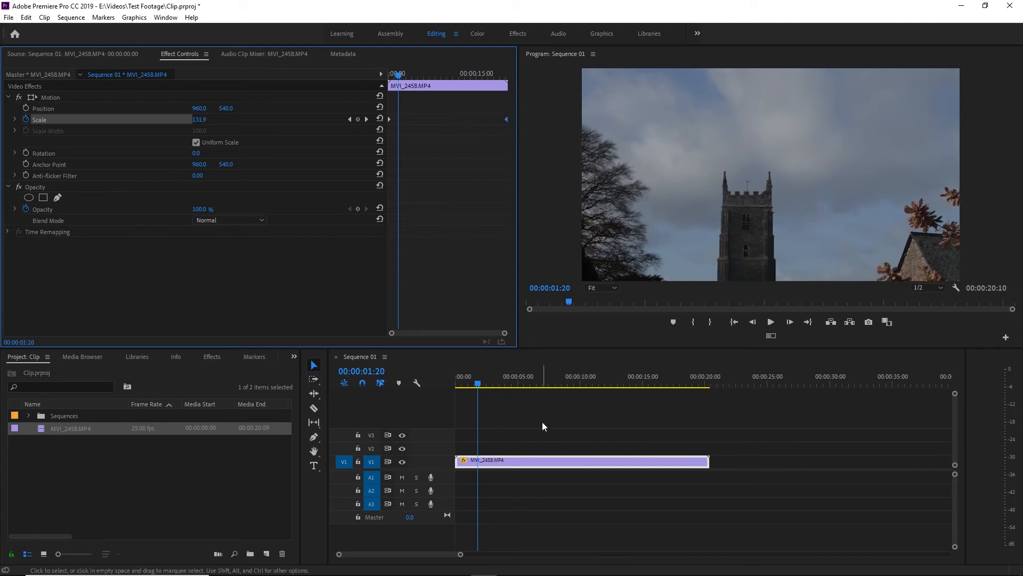
# - Set the timeline clip's speed to 200% and play the zoom-out from the start
pyautogui.rightClick(543, 463)
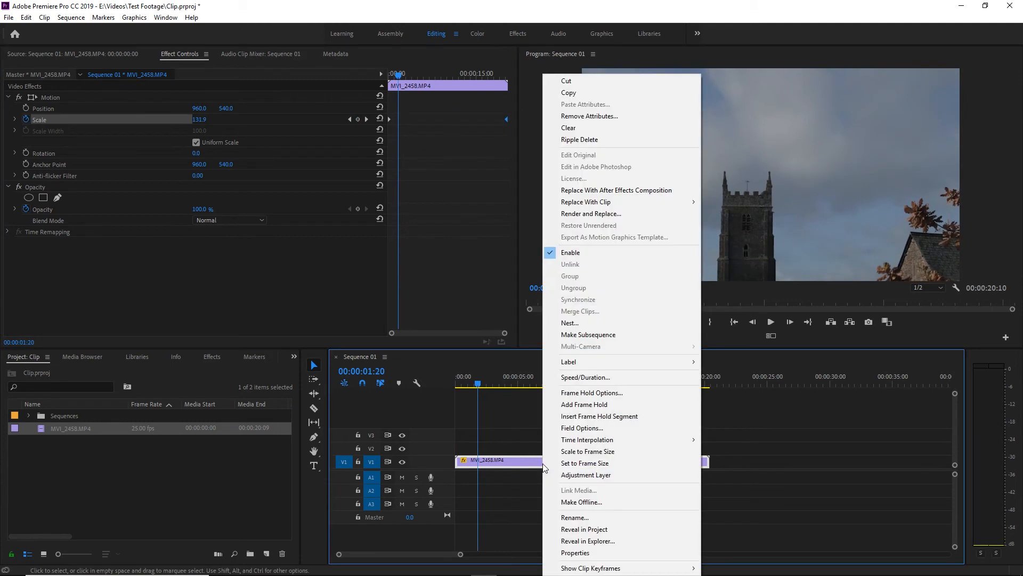
pyautogui.click(598, 379)
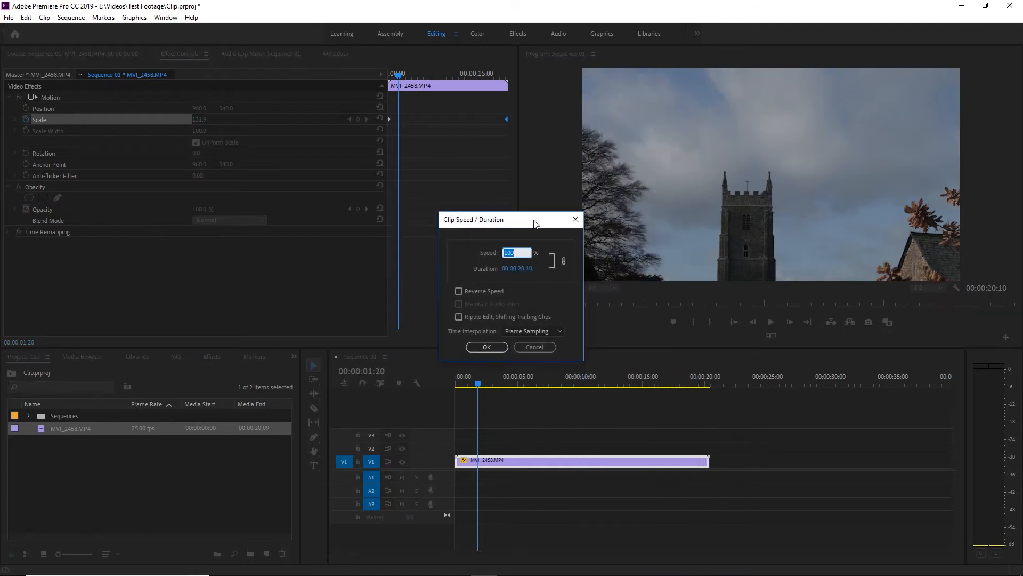
pyautogui.write('200')
pyautogui.press('Return')
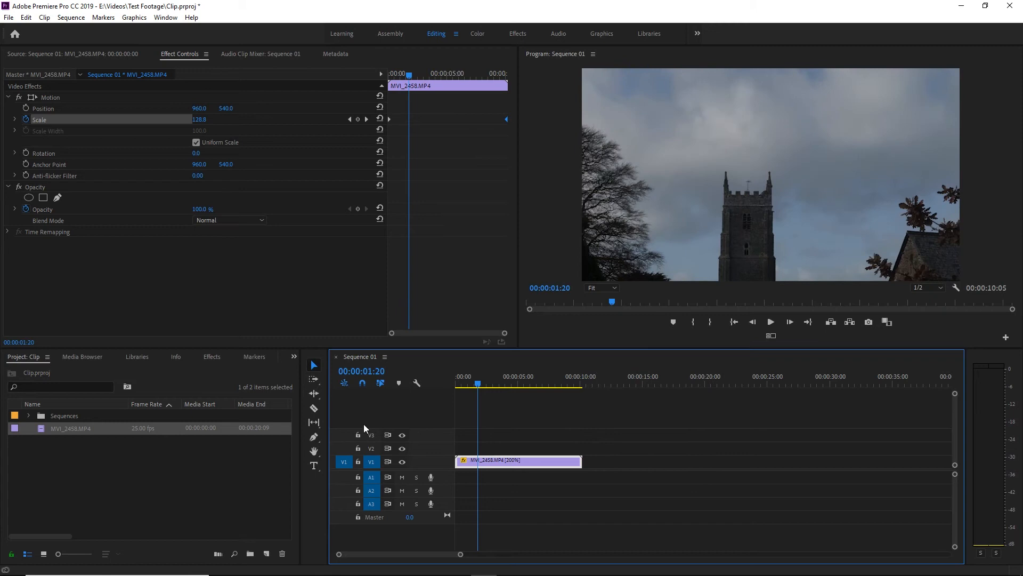
pyautogui.moveTo(475, 376); pyautogui.dragTo(435, 385)
pyautogui.press('space')
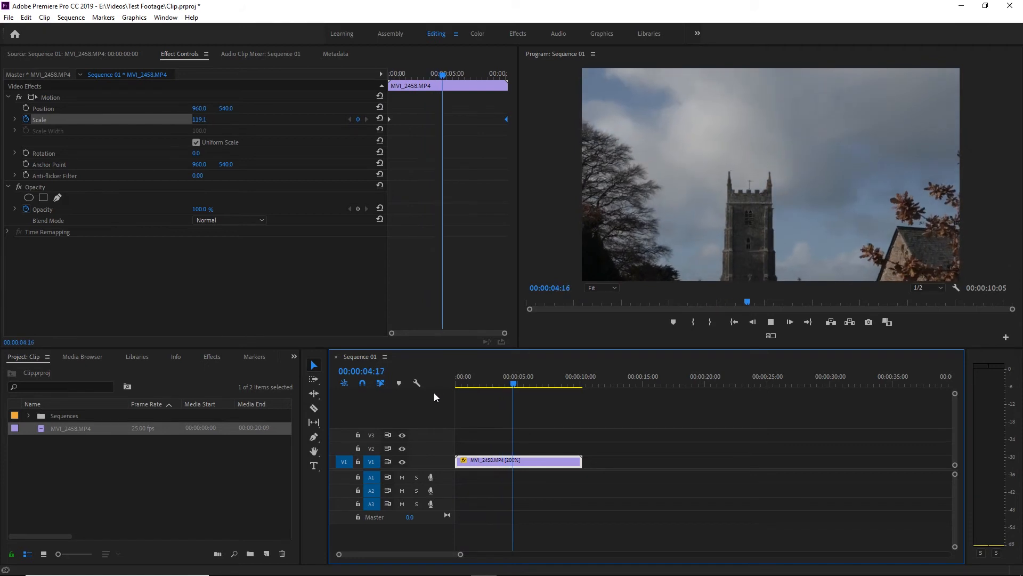
pyautogui.moveTo(394, 75); pyautogui.dragTo(380, 72)
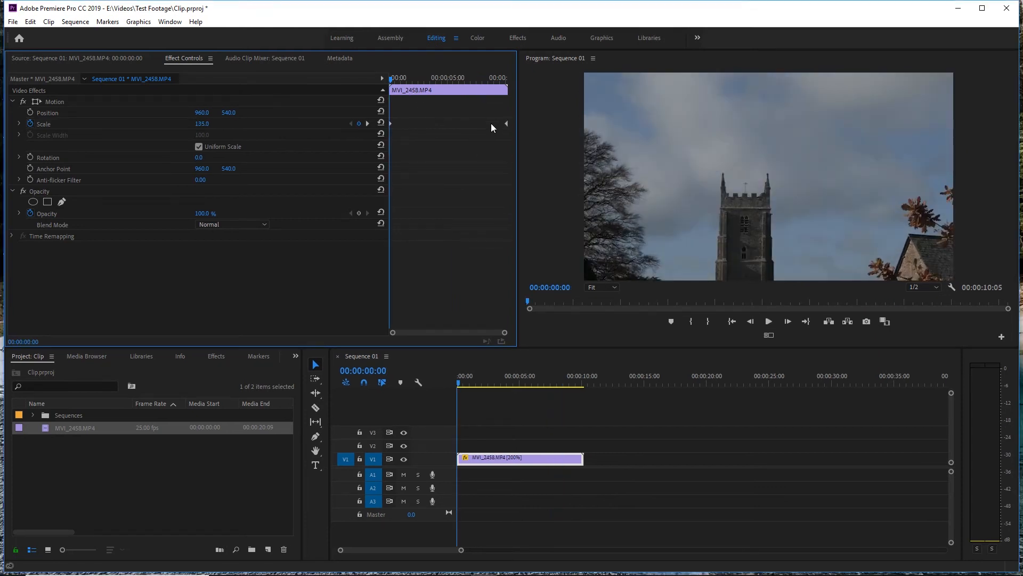
# - Look over the end Scale keyframe's interpolation options and move that keyframe to within the clip's first second
pyautogui.rightClick(506, 124)
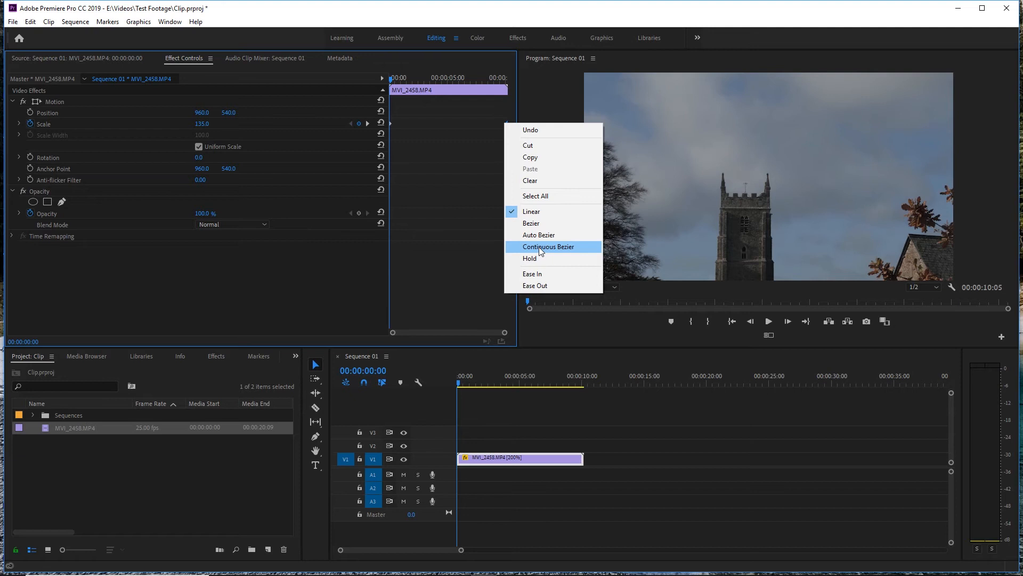
pyautogui.click(474, 154)
pyautogui.moveTo(507, 121); pyautogui.dragTo(397, 123)
# - Apply Ease Out to the first Scale keyframe and Ease In to the second, and play the zoom-out
pyautogui.rightClick(392, 122)
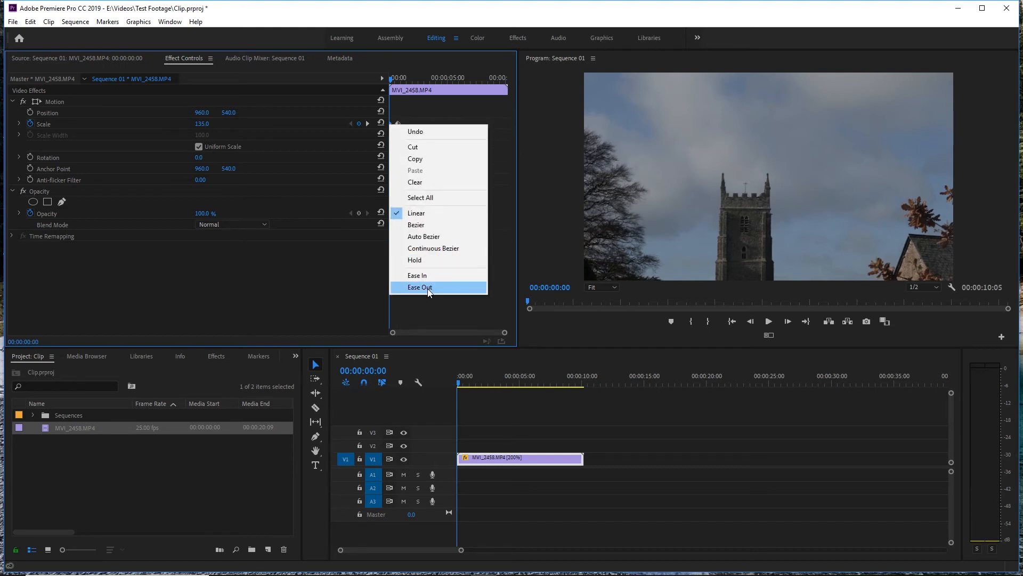
pyautogui.click(428, 288)
pyautogui.rightClick(396, 124)
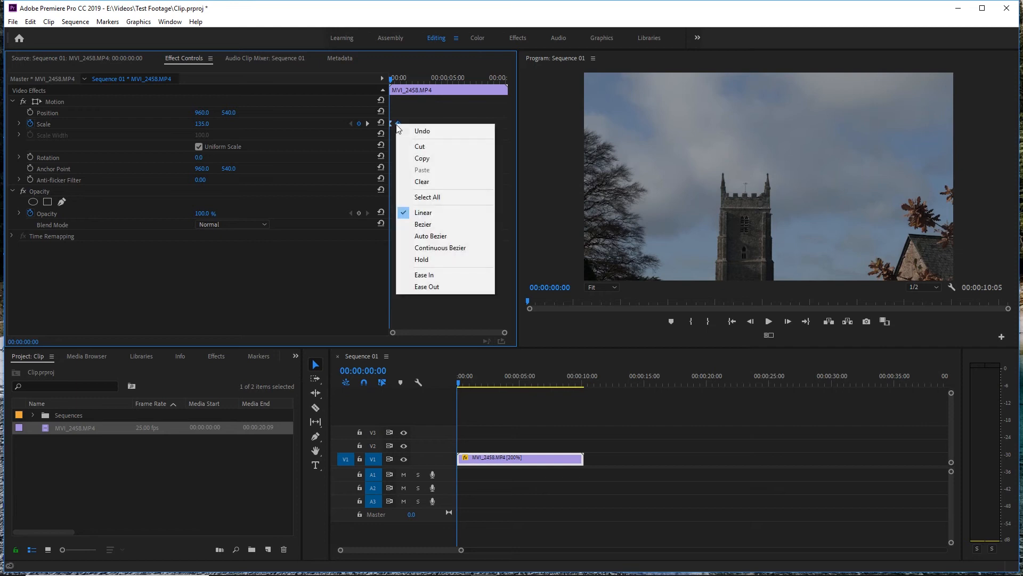
pyautogui.click(425, 278)
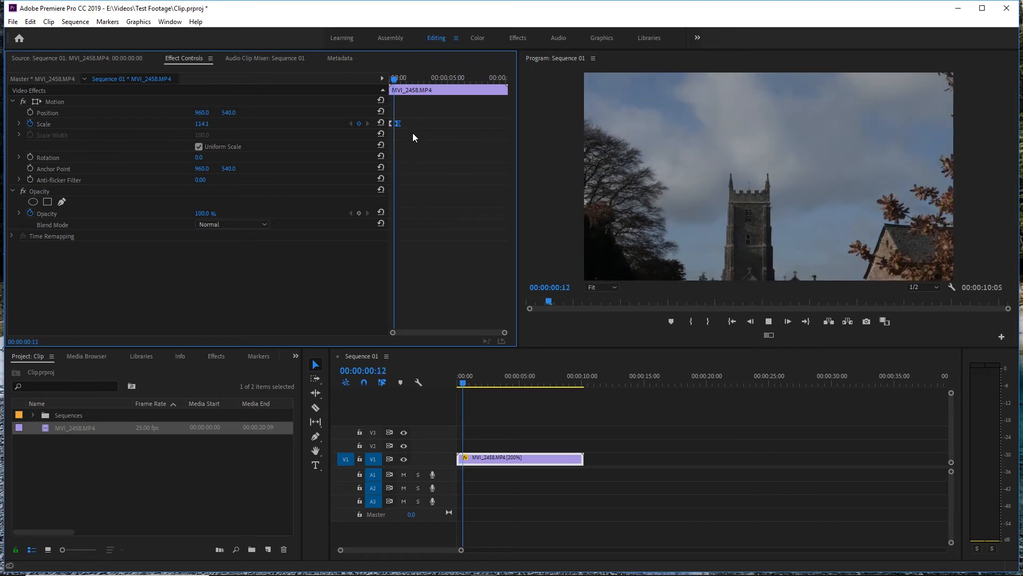
pyautogui.press('space')
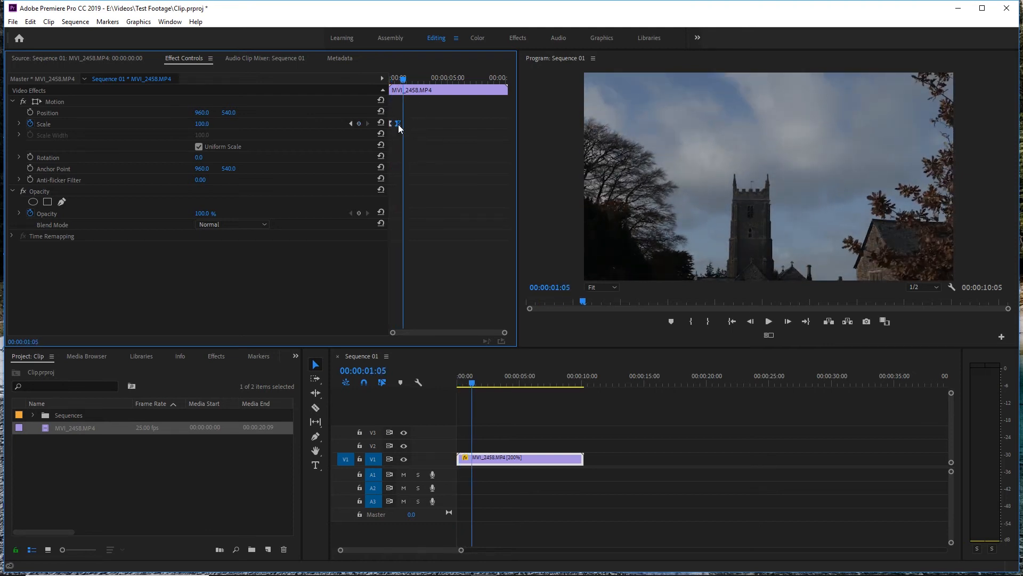
# - Set both Scale keyframes back to Linear interpolation and replay the zoom-out from the start
pyautogui.rightClick(398, 124)
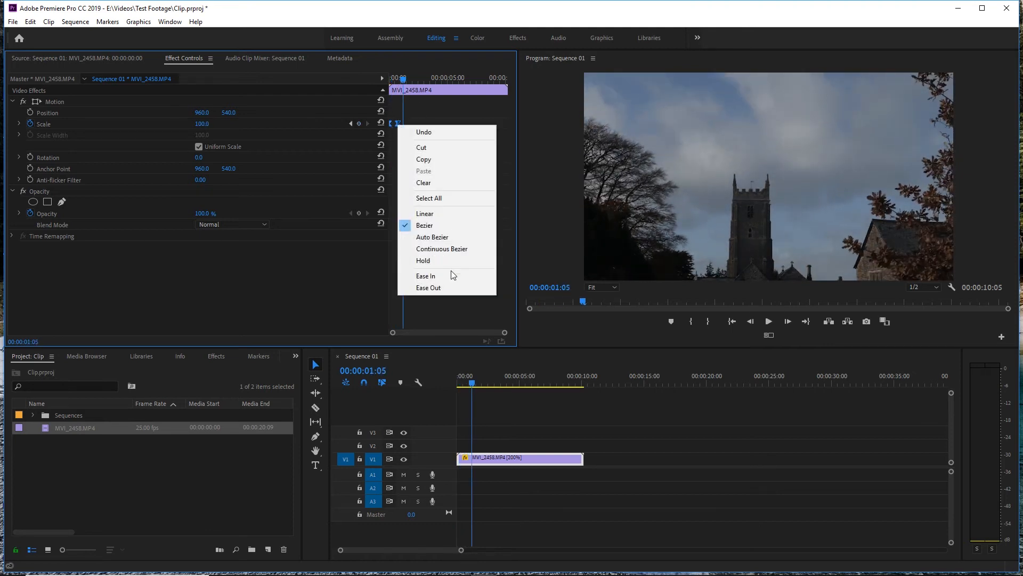
pyautogui.click(425, 213)
pyautogui.moveTo(405, 75); pyautogui.dragTo(379, 78)
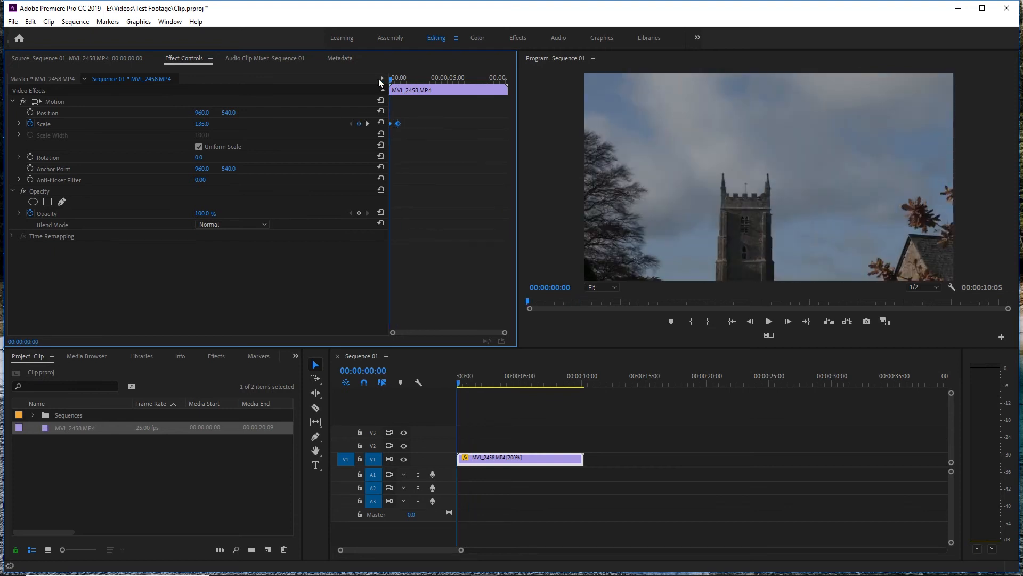
pyautogui.press('space')
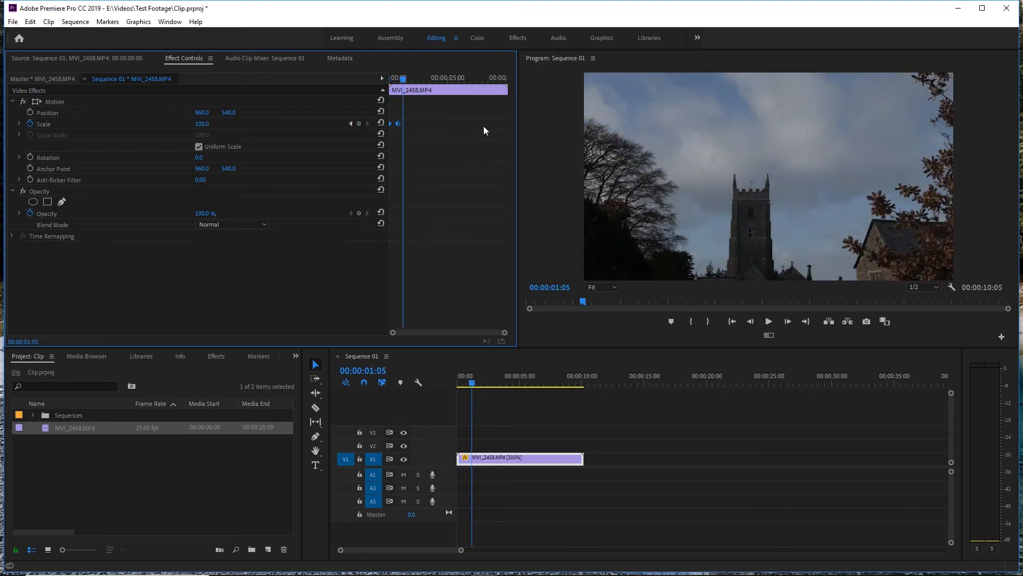